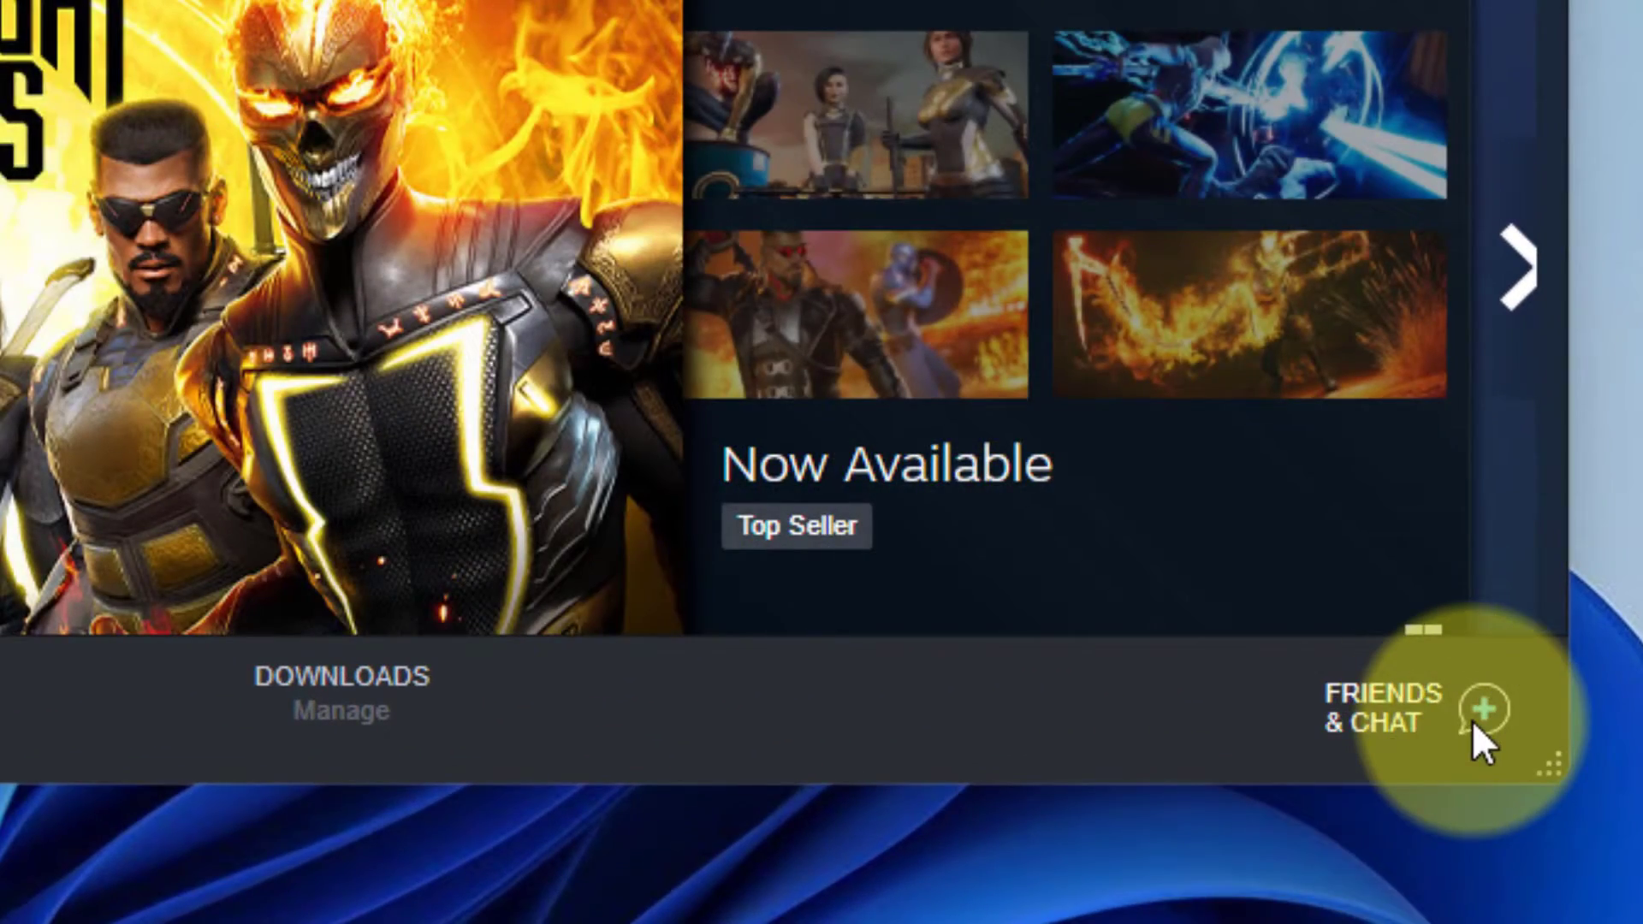
Open Steam's Friends & Chat window from the bottom-right corner.
{"action": "left_click", "coordinate": [1472, 720]}
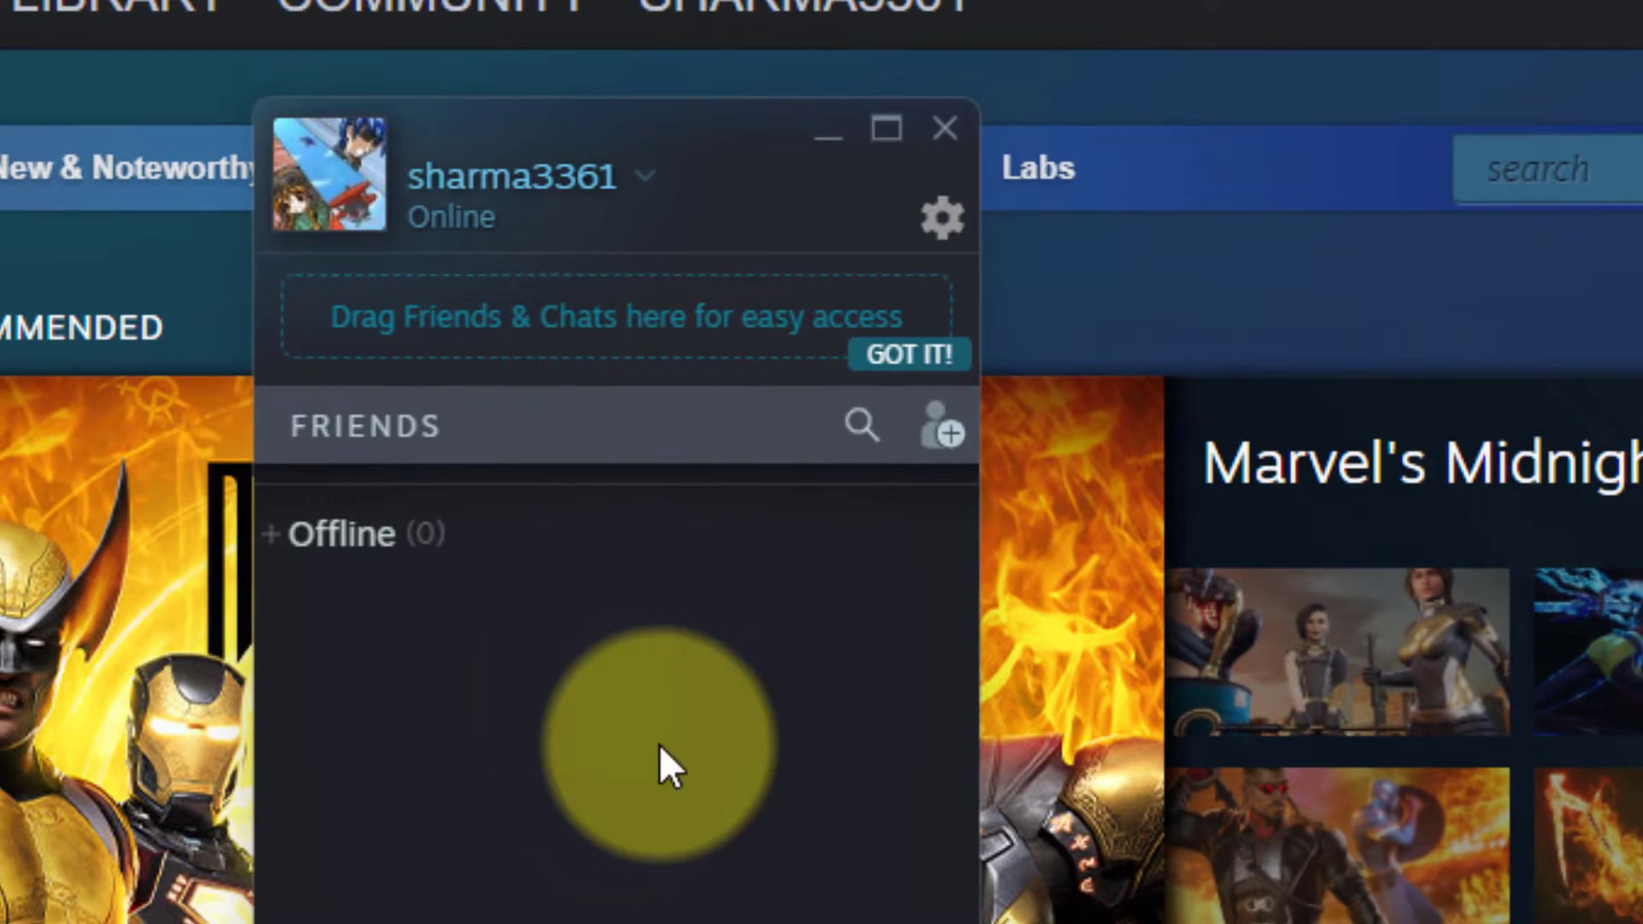
Show the Voice page of the Friends List settings.
{"action": "left_click", "coordinate": [943, 221]}
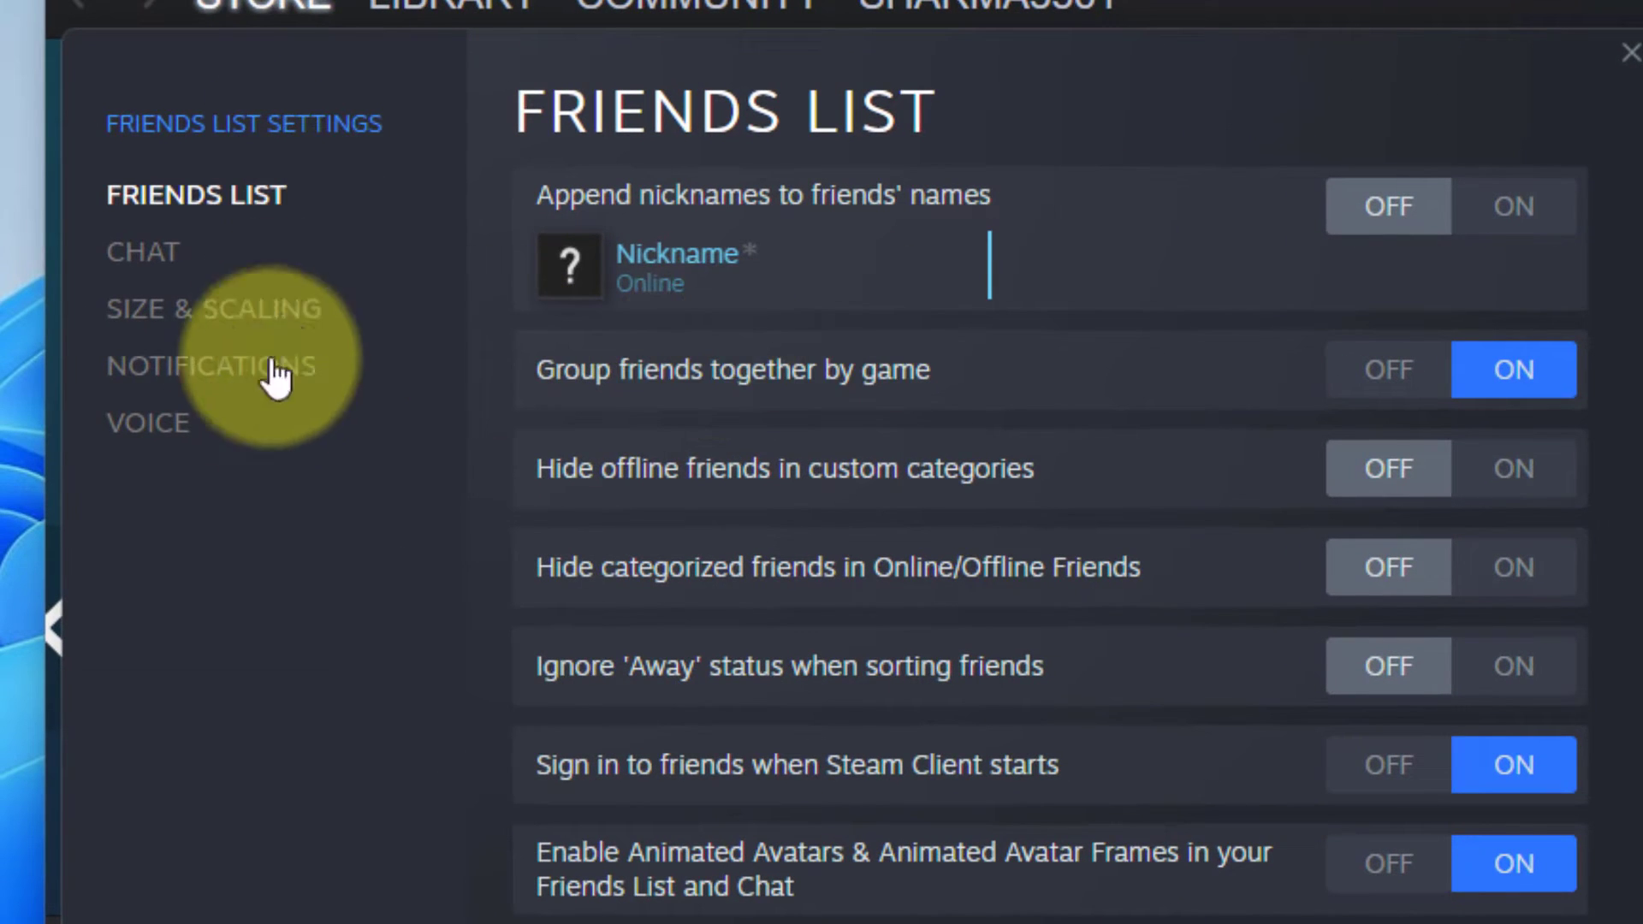
{"action": "left_click", "coordinate": [166, 437]}
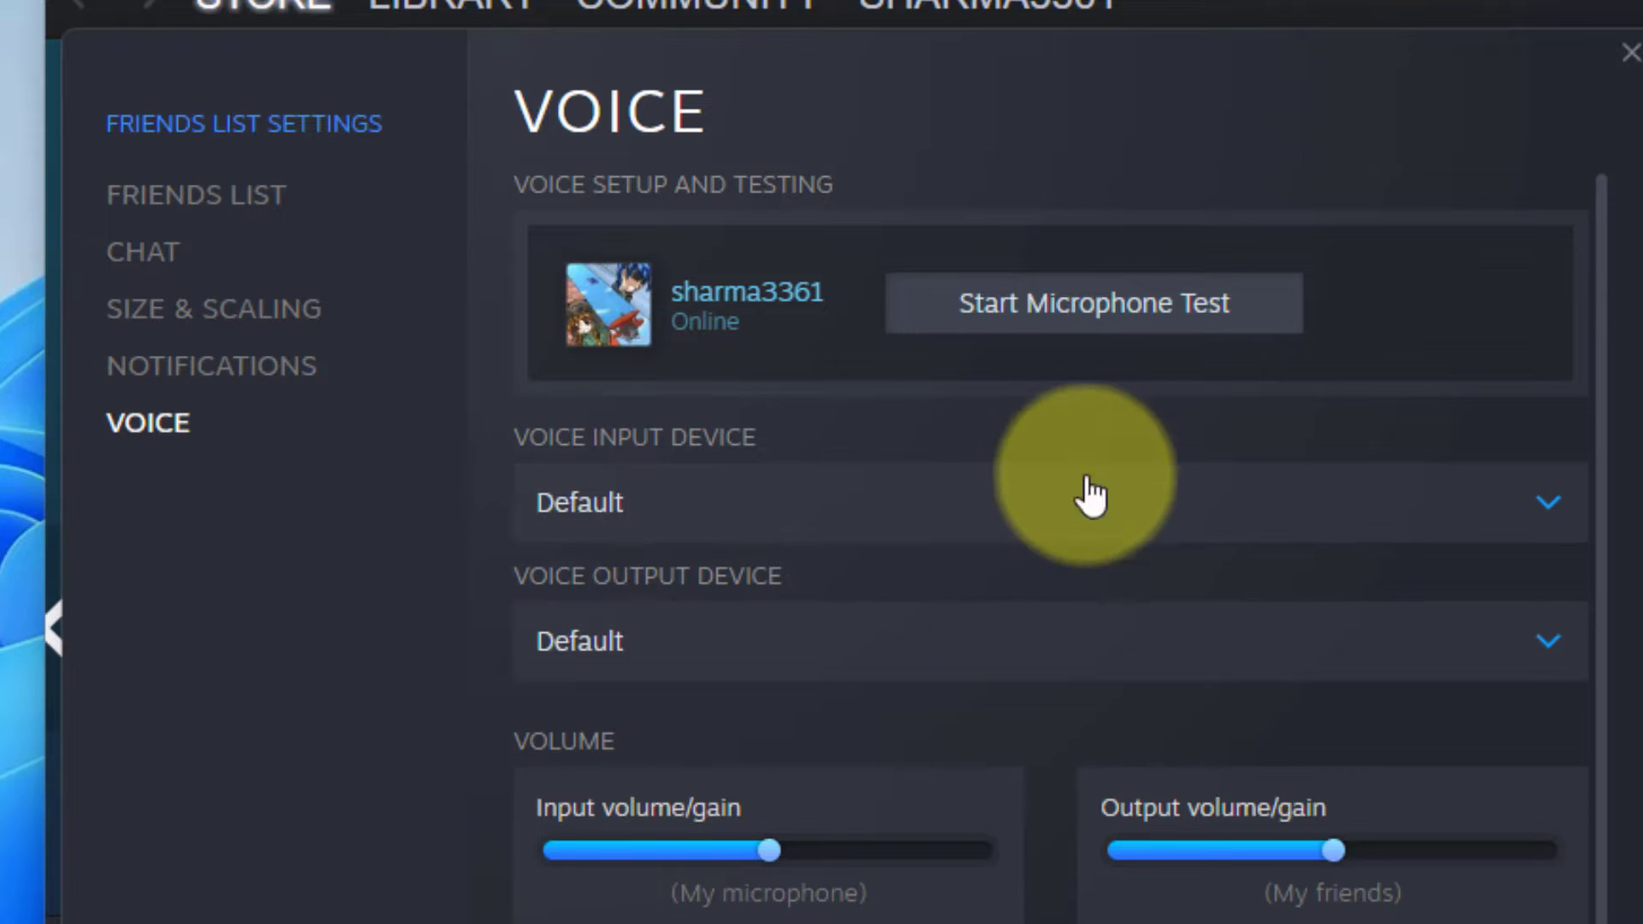
{"action": "scroll", "coordinate": [1091, 500], "scroll_direction": "down", "scroll_amount": 5}
{"action": "scroll", "coordinate": [1004, 525], "scroll_direction": "down", "scroll_amount": 3}
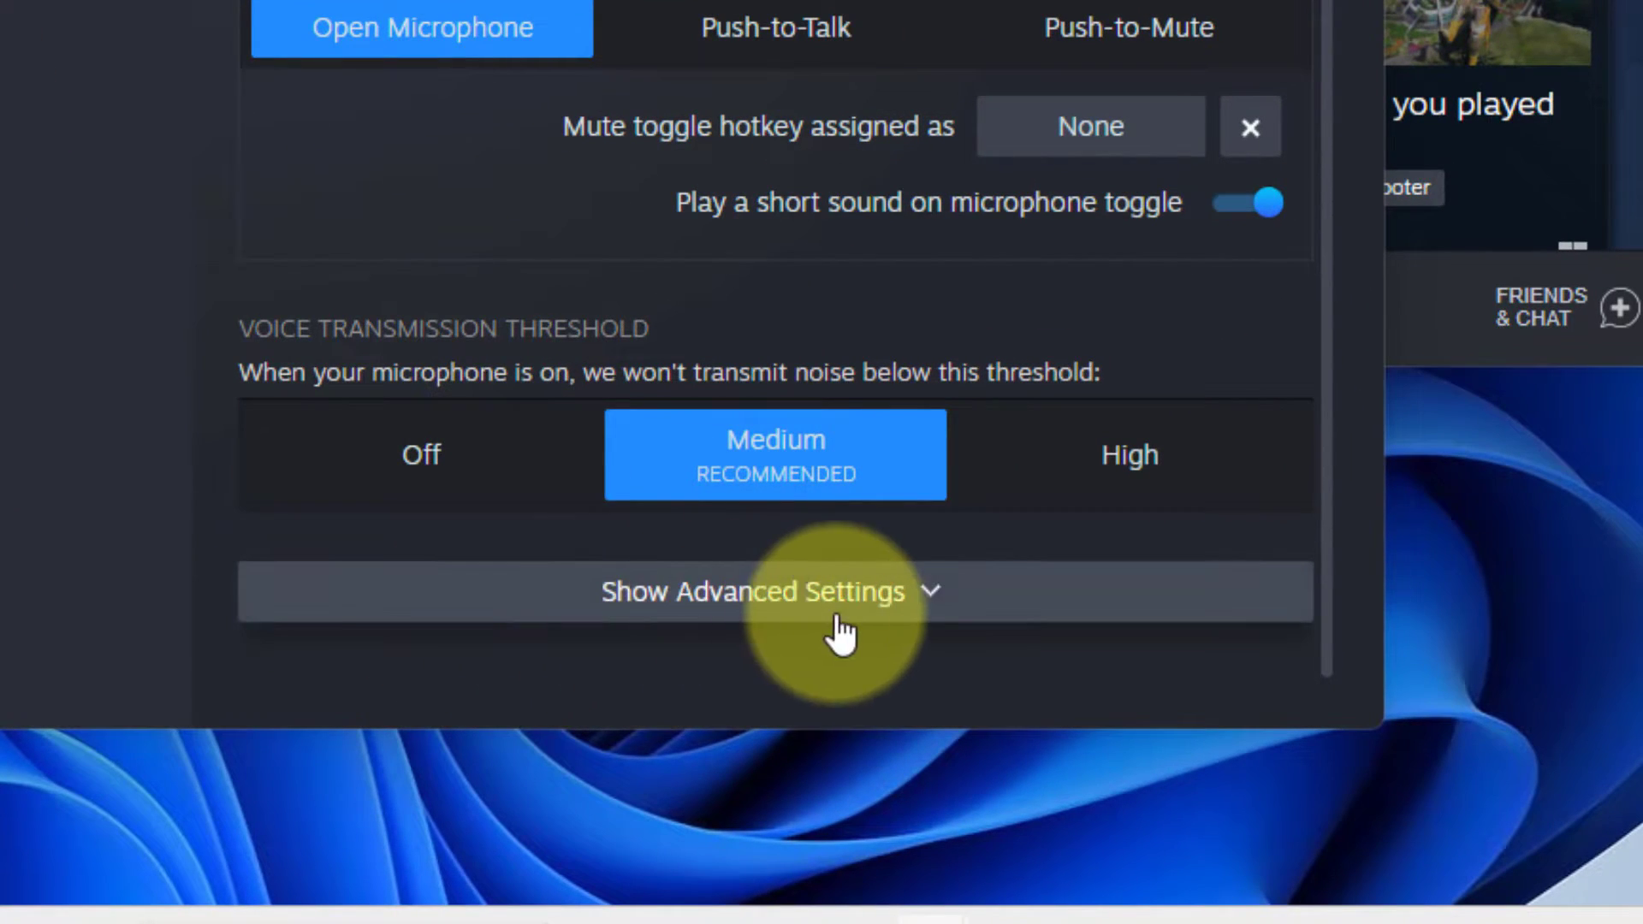
Expand advanced voice settings and switch off Automatic volume/gain control.
{"action": "left_click", "coordinate": [893, 604]}
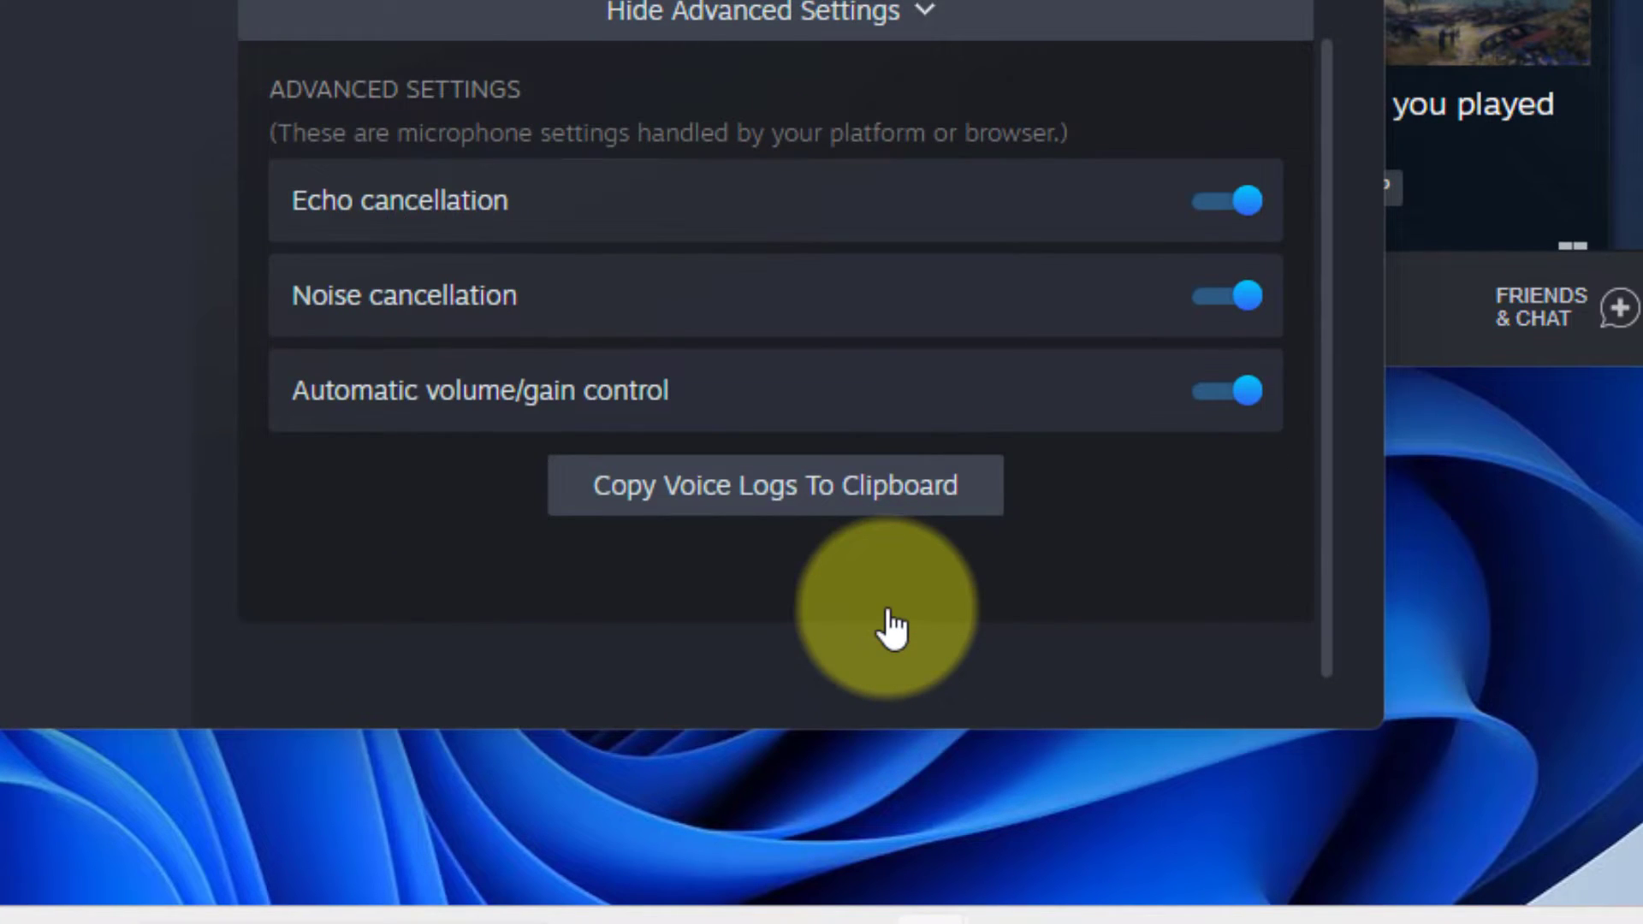
{"action": "left_click", "coordinate": [1204, 408]}
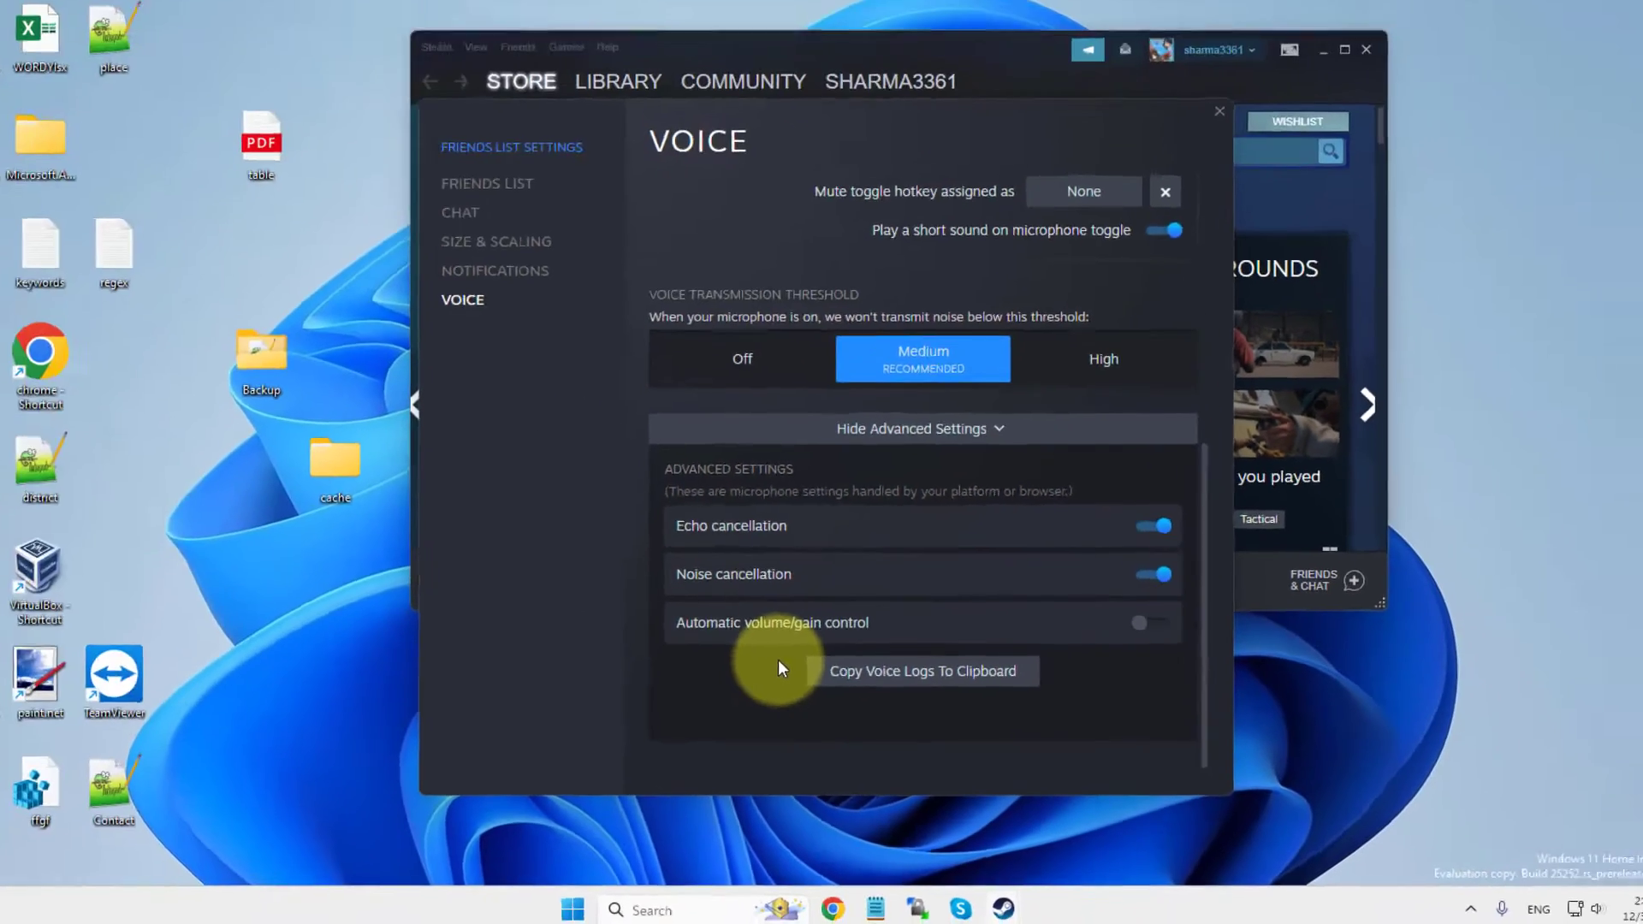
{"action": "scroll", "coordinate": [813, 684], "scroll_direction": "up", "scroll_amount": 3}
{"action": "scroll", "coordinate": [813, 684], "scroll_direction": "up", "scroll_amount": 3}
{"action": "scroll", "coordinate": [813, 684], "scroll_direction": "up", "scroll_amount": 3}
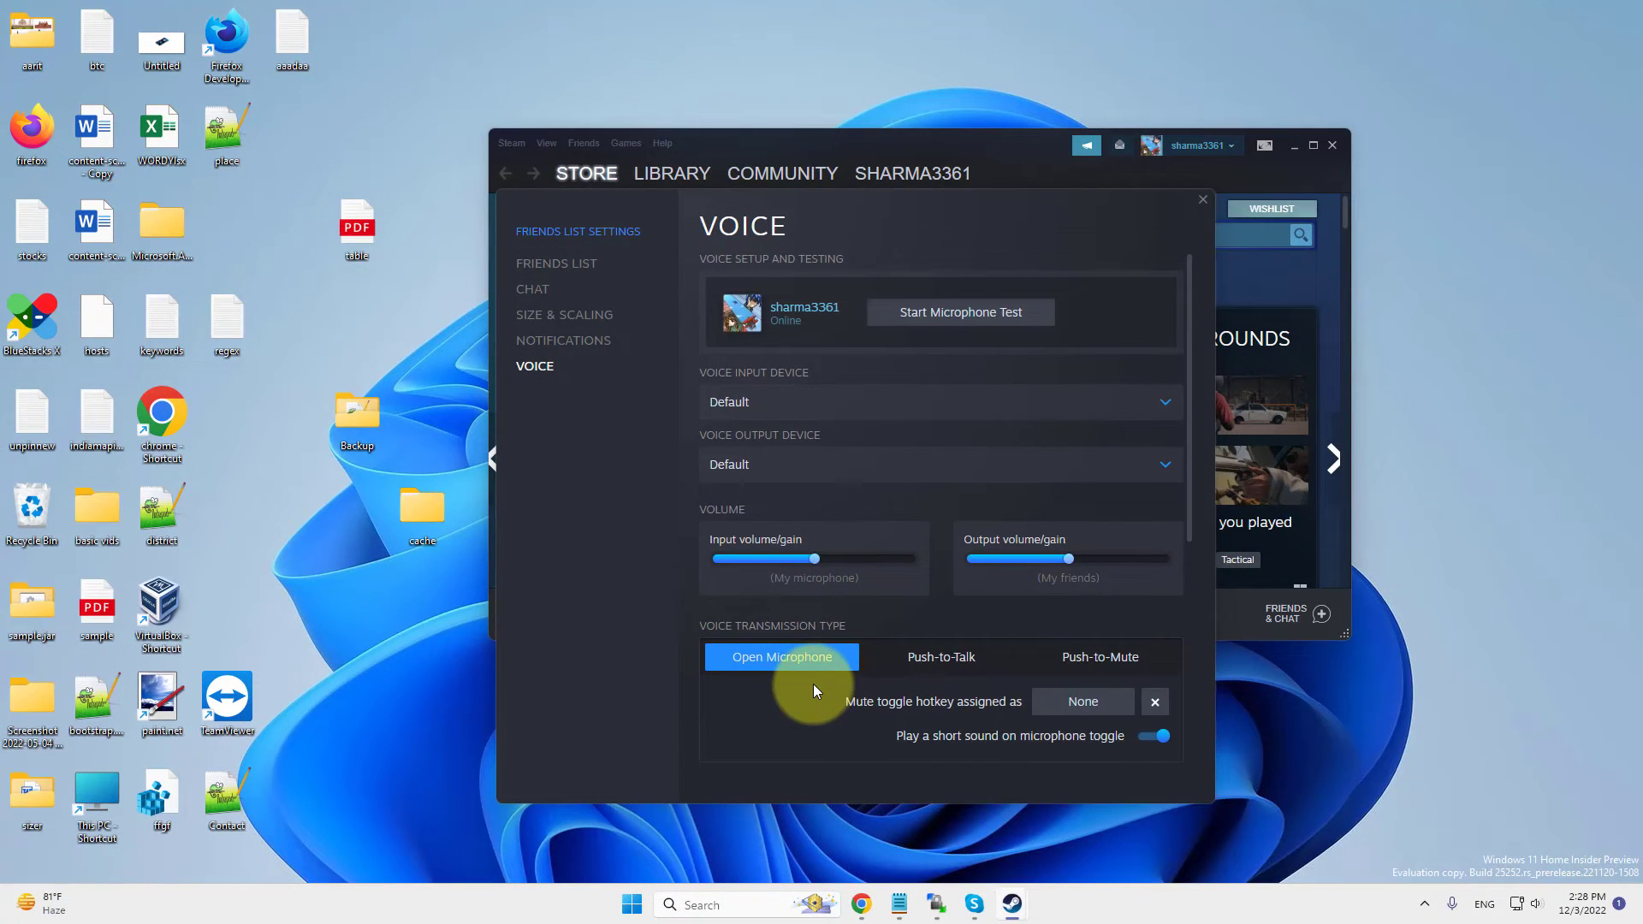
{"action": "scroll", "coordinate": [812, 684], "scroll_direction": "down", "scroll_amount": 5}
{"action": "scroll", "coordinate": [813, 684], "scroll_direction": "down", "scroll_amount": 2}
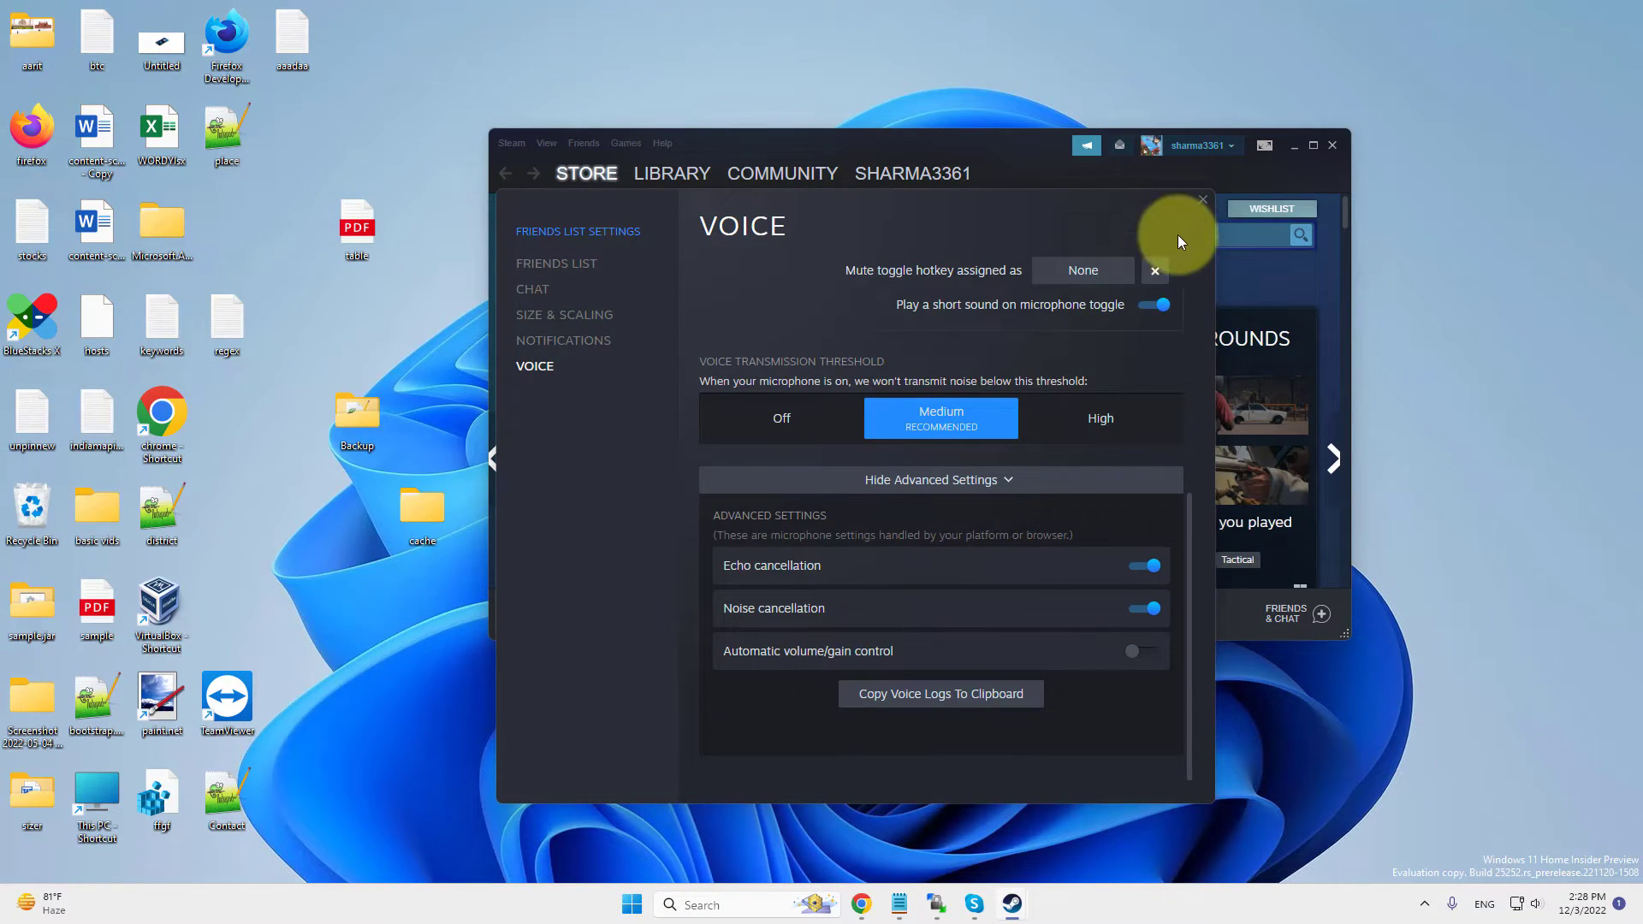
Close the Friends List settings dialog and start a Windows taskbar search.
{"action": "left_click", "coordinate": [1202, 201]}
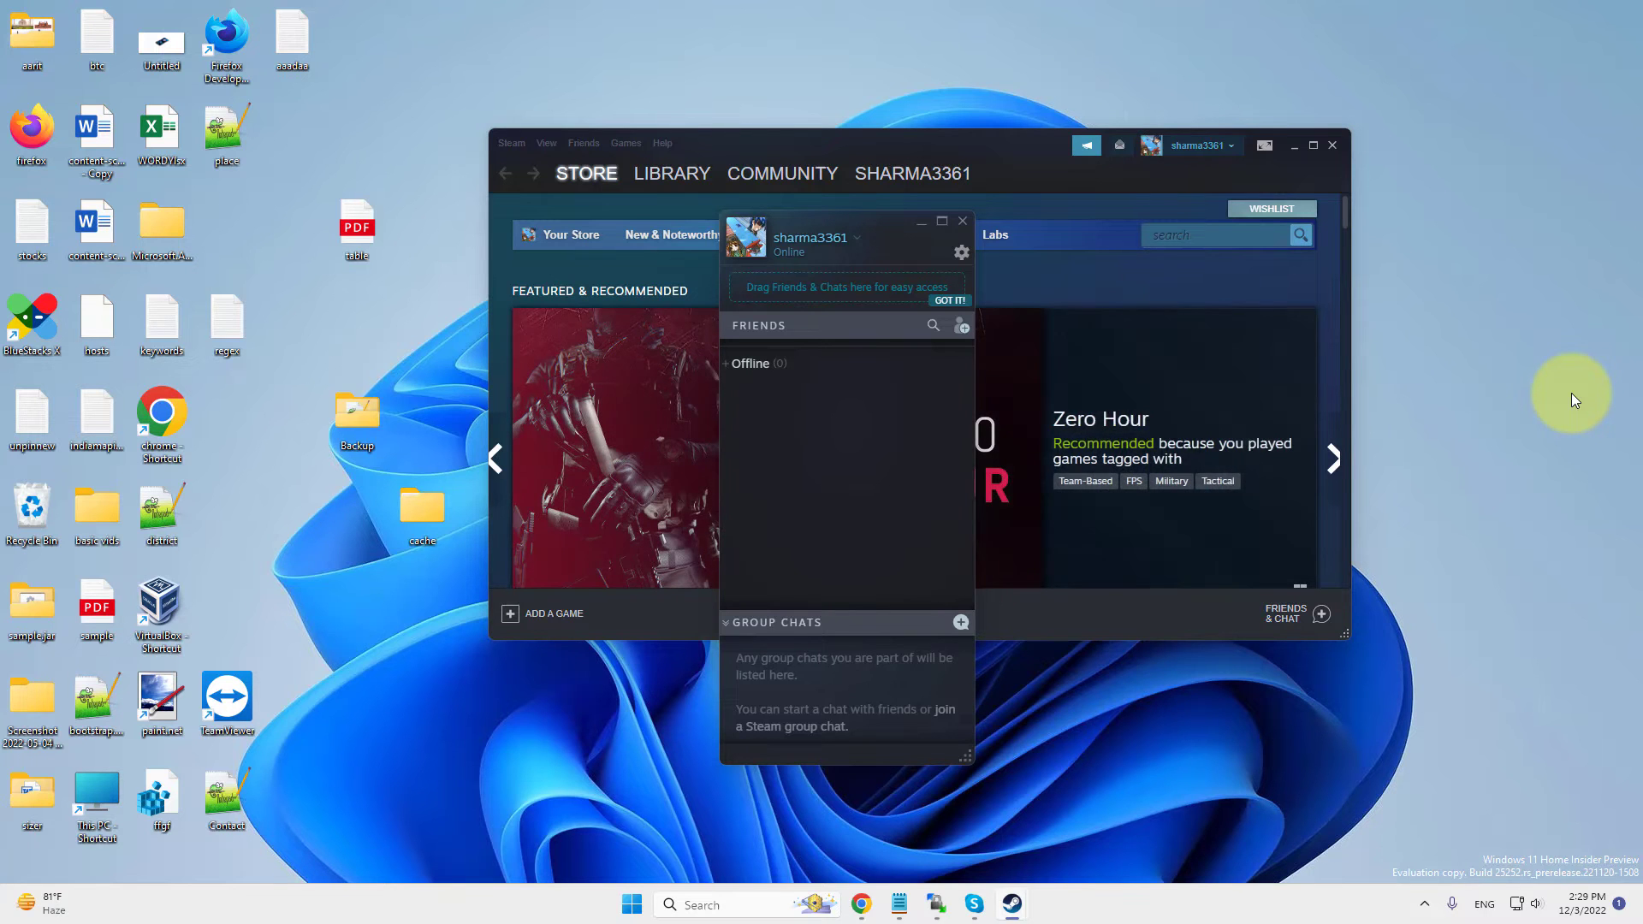
{"action": "left_click", "coordinate": [726, 905]}
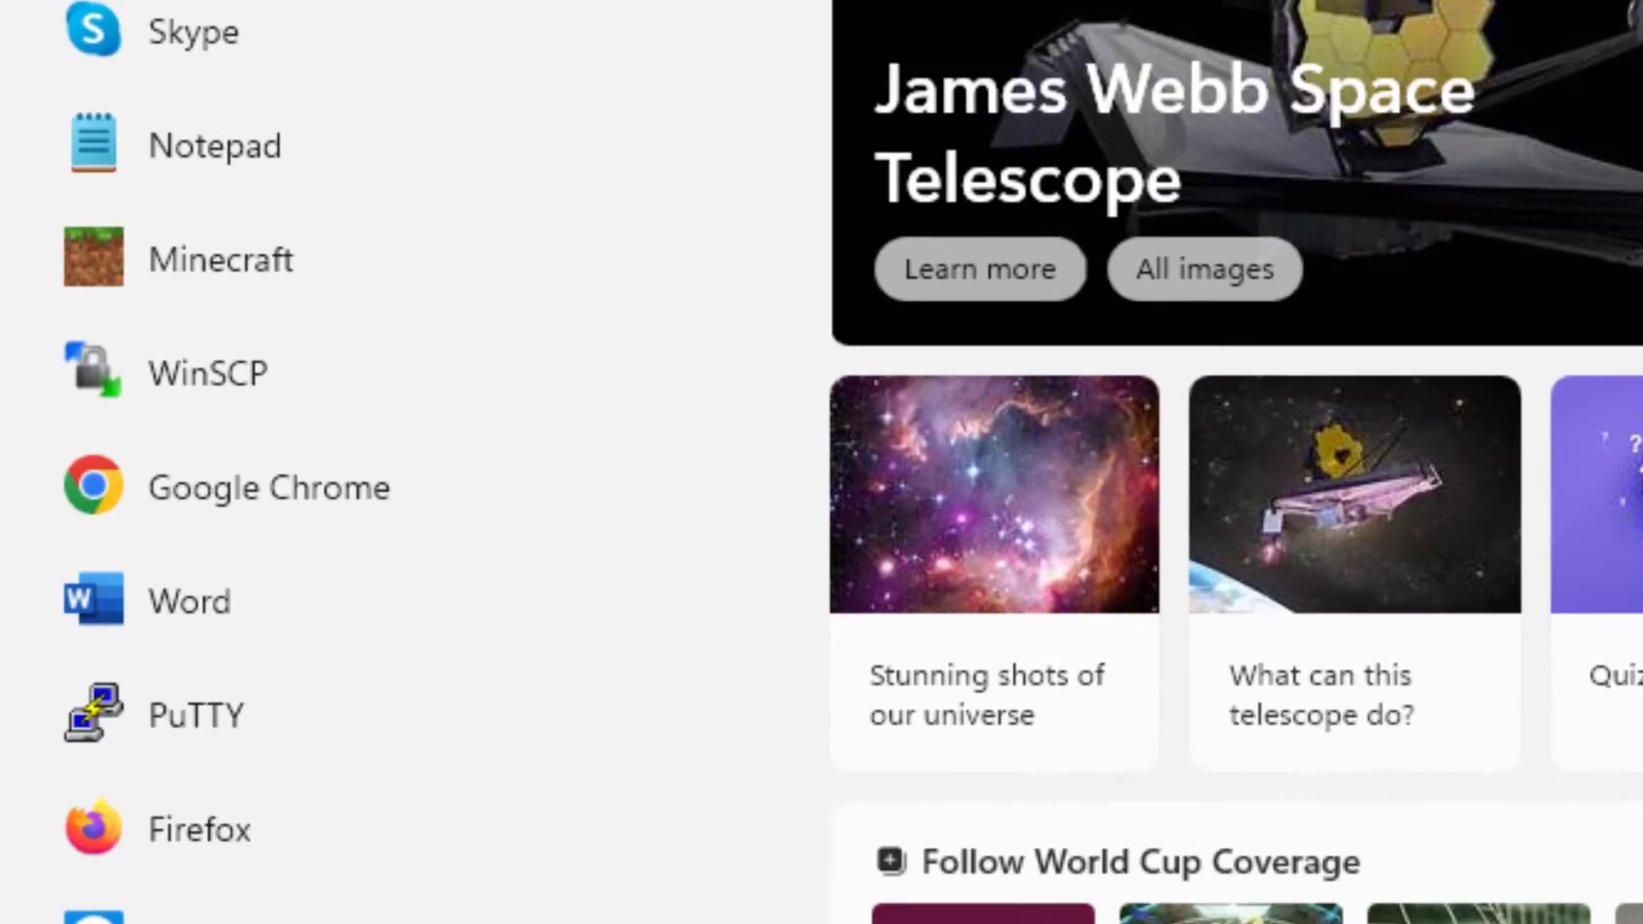
{"action": "type", "text": "mmsys."}
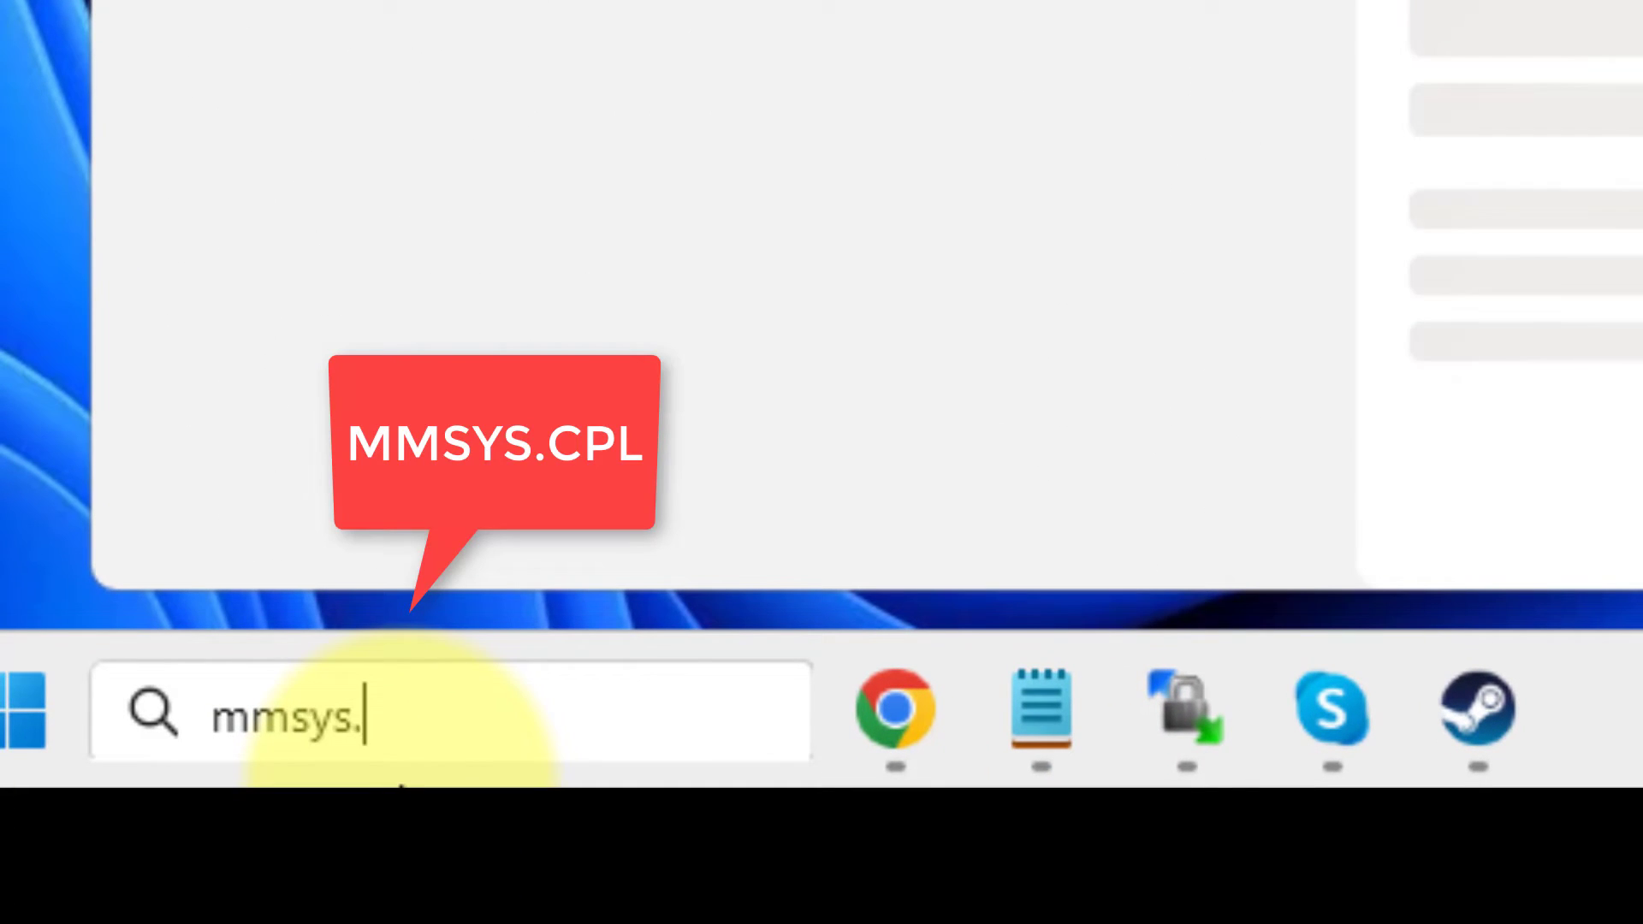
{"action": "type", "text": "cpl"}
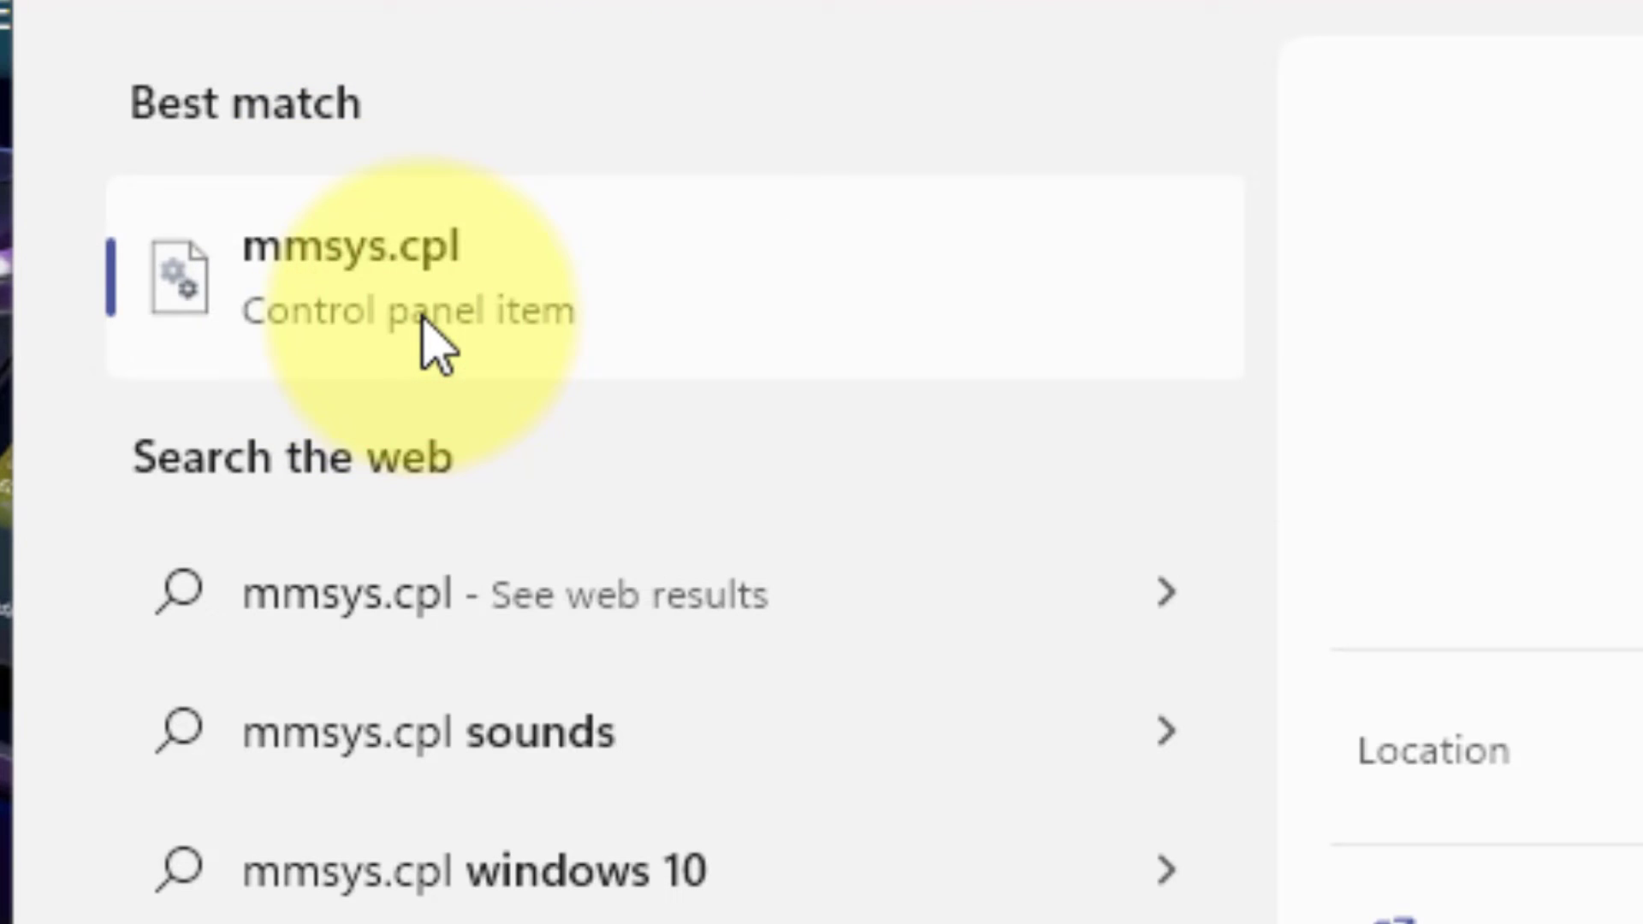
Open the mmsys.cpl Sound control panel from the search results.
{"action": "left_click", "coordinate": [424, 308]}
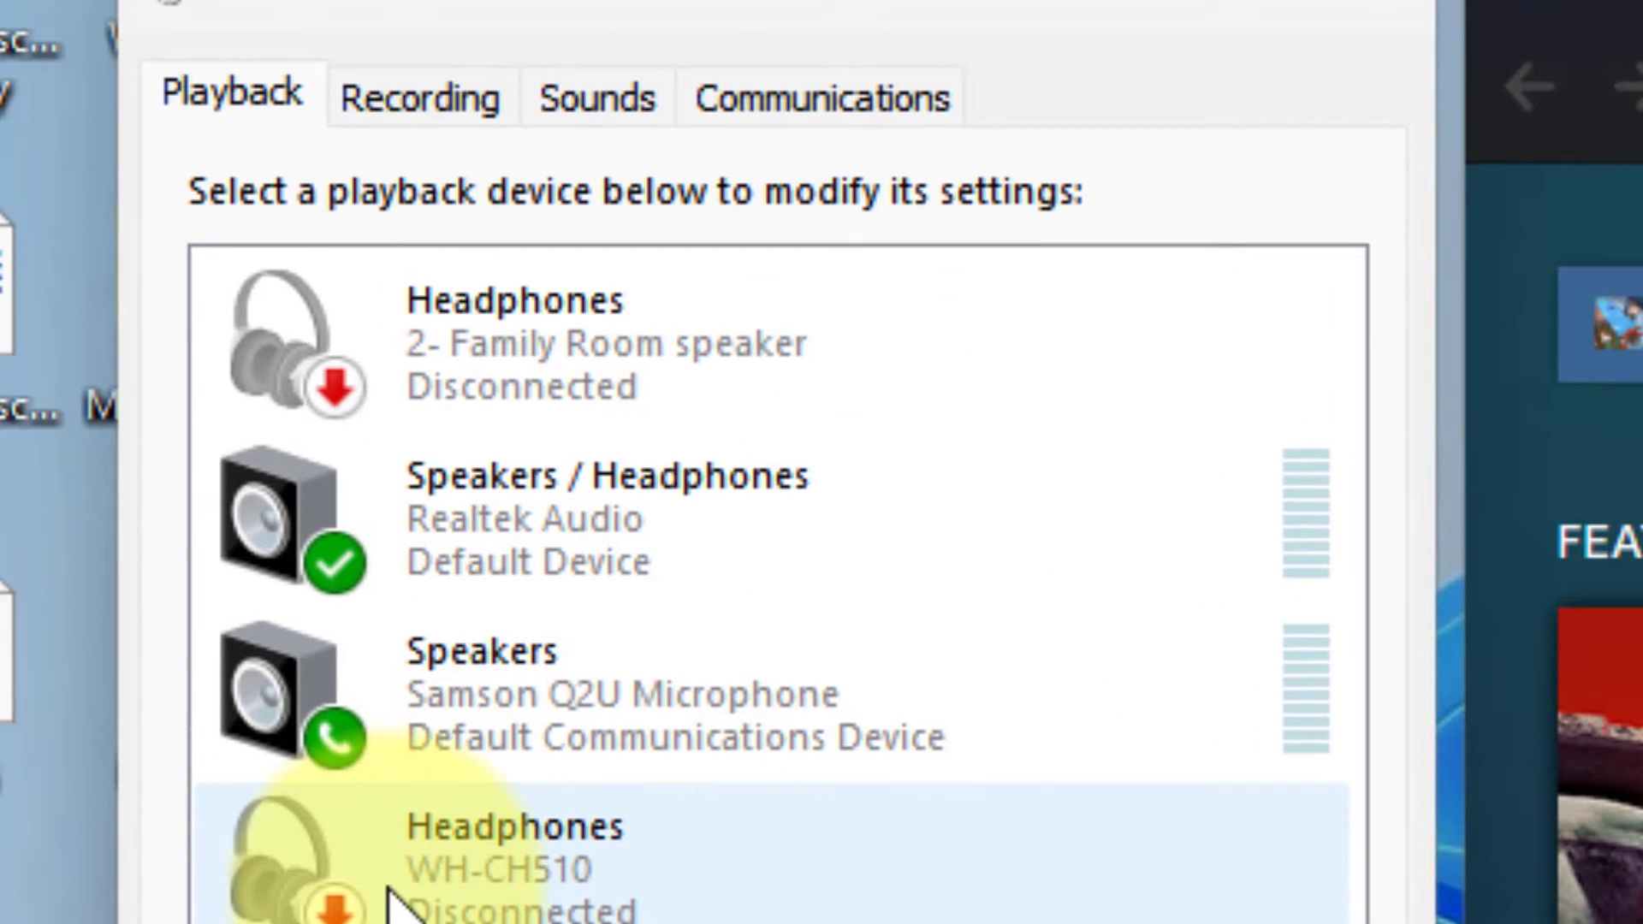
Open the Samson Q2U Microphone's properties from the Recording devices list.
{"action": "left_click", "coordinate": [479, 118]}
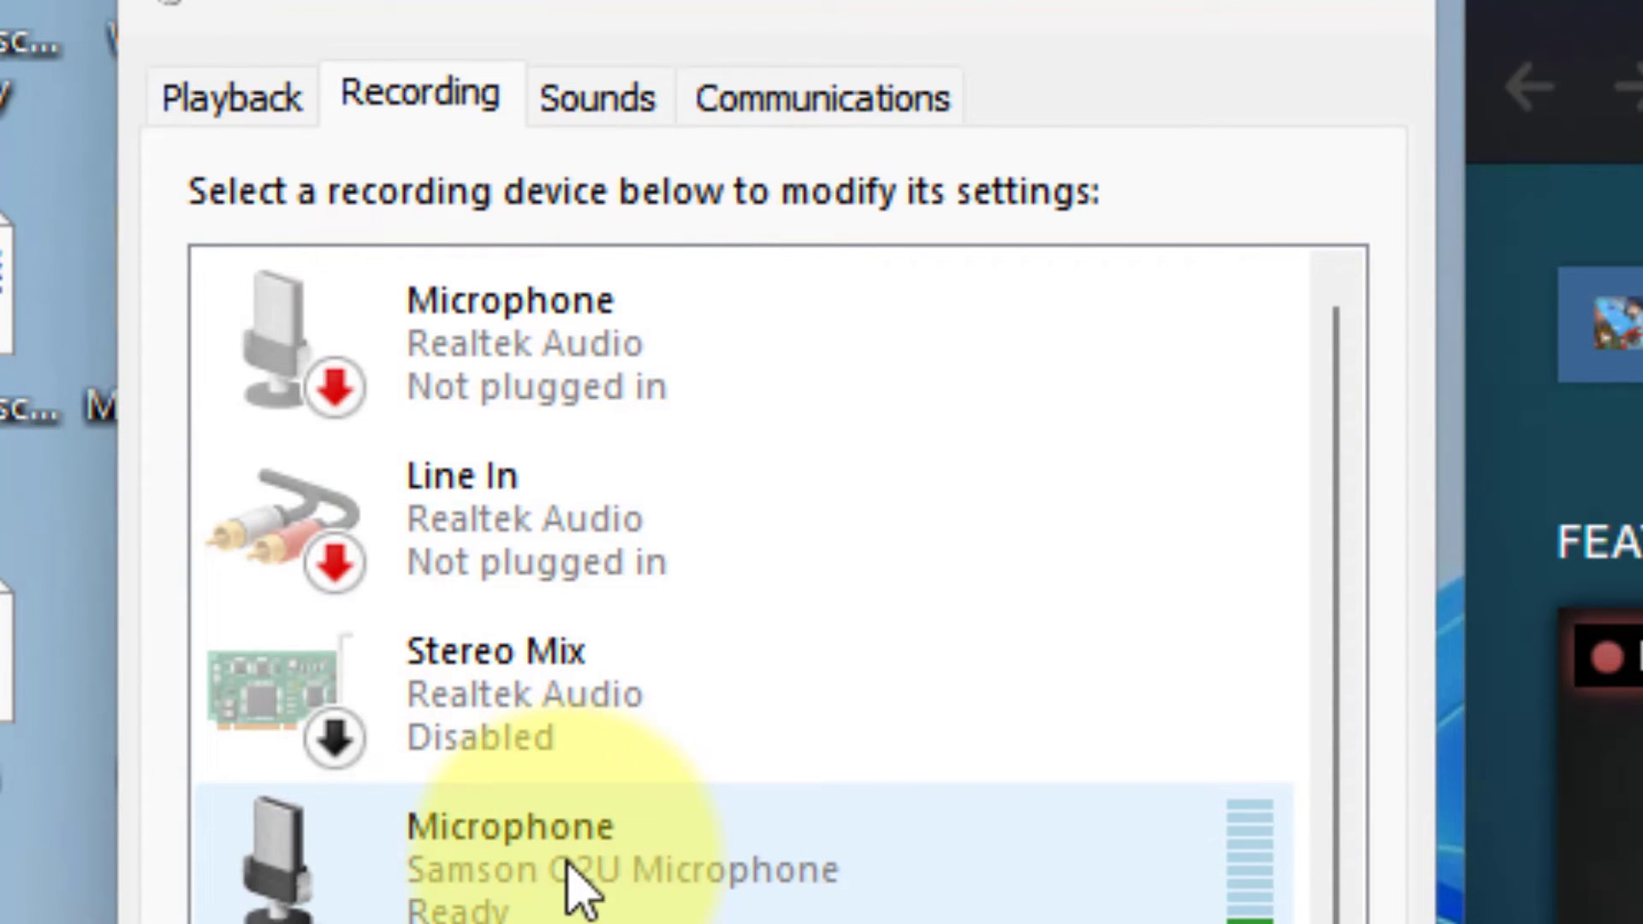
{"action": "double_click", "coordinate": [578, 884]}
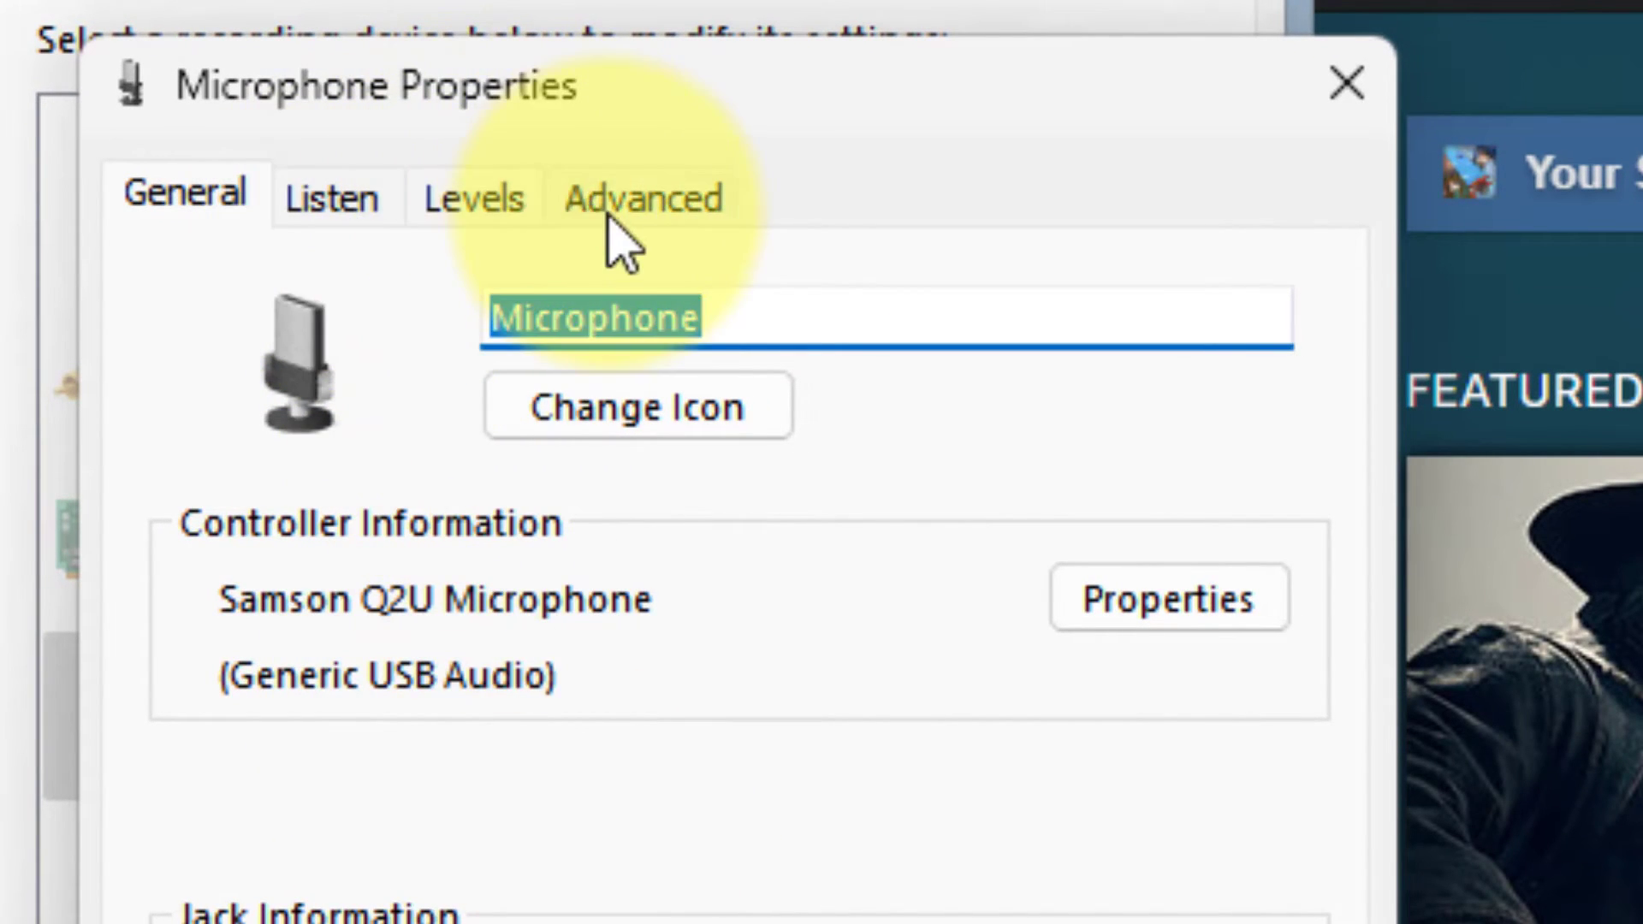
Uncheck 'Allow applications to take exclusive control of this device' and apply.
{"action": "left_click", "coordinate": [642, 200]}
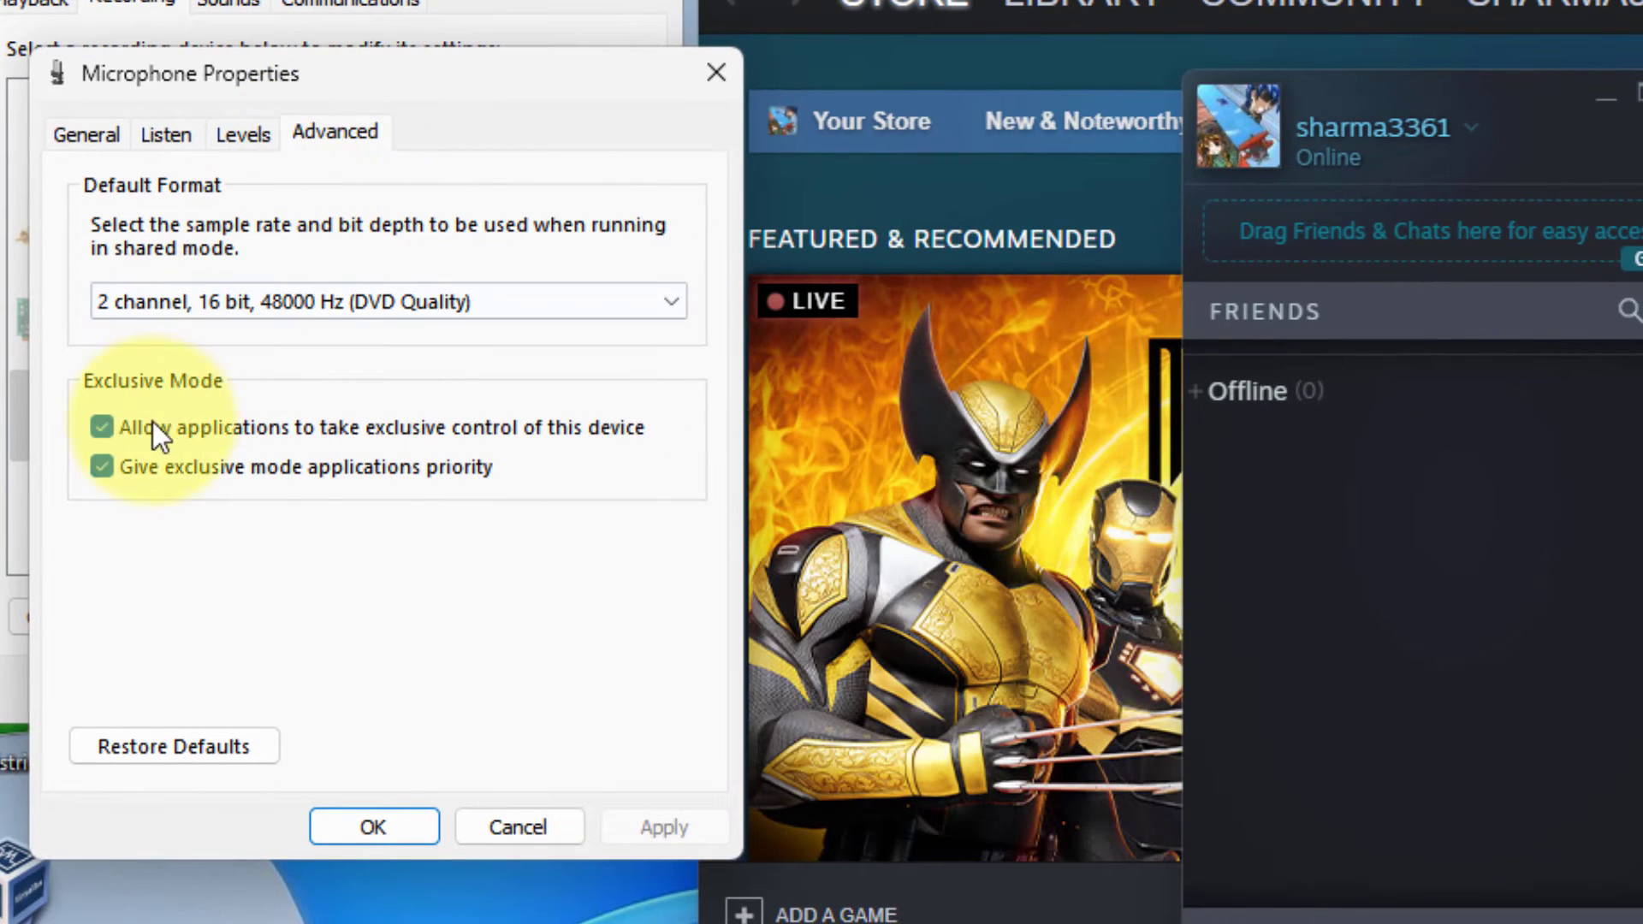
{"action": "left_click", "coordinate": [101, 427]}
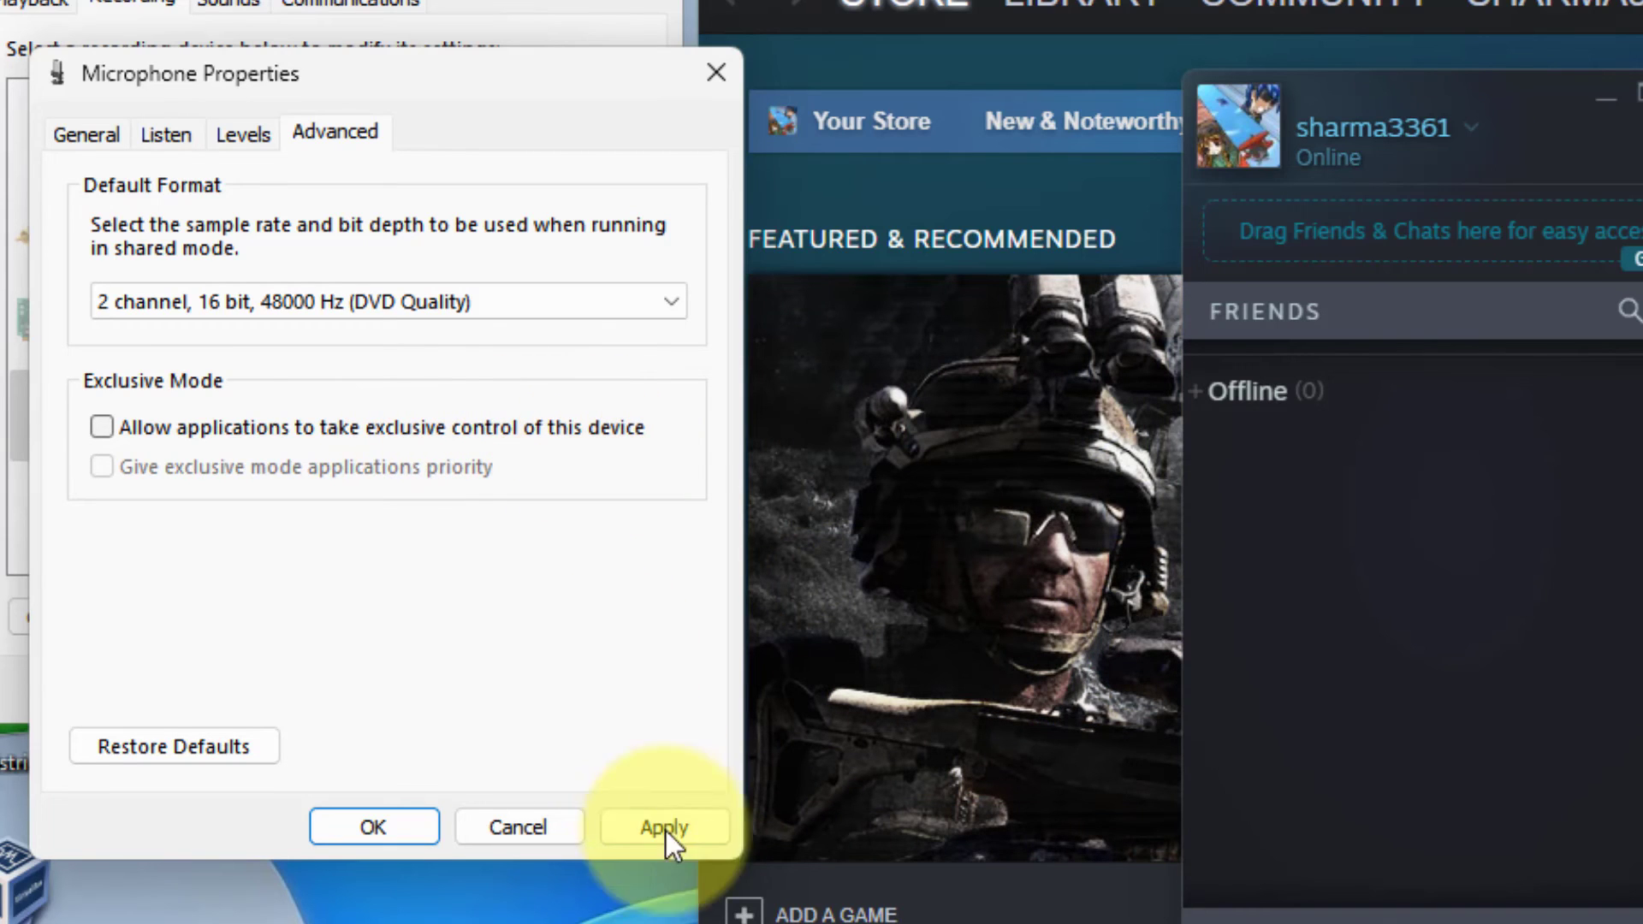
{"action": "left_click", "coordinate": [664, 827]}
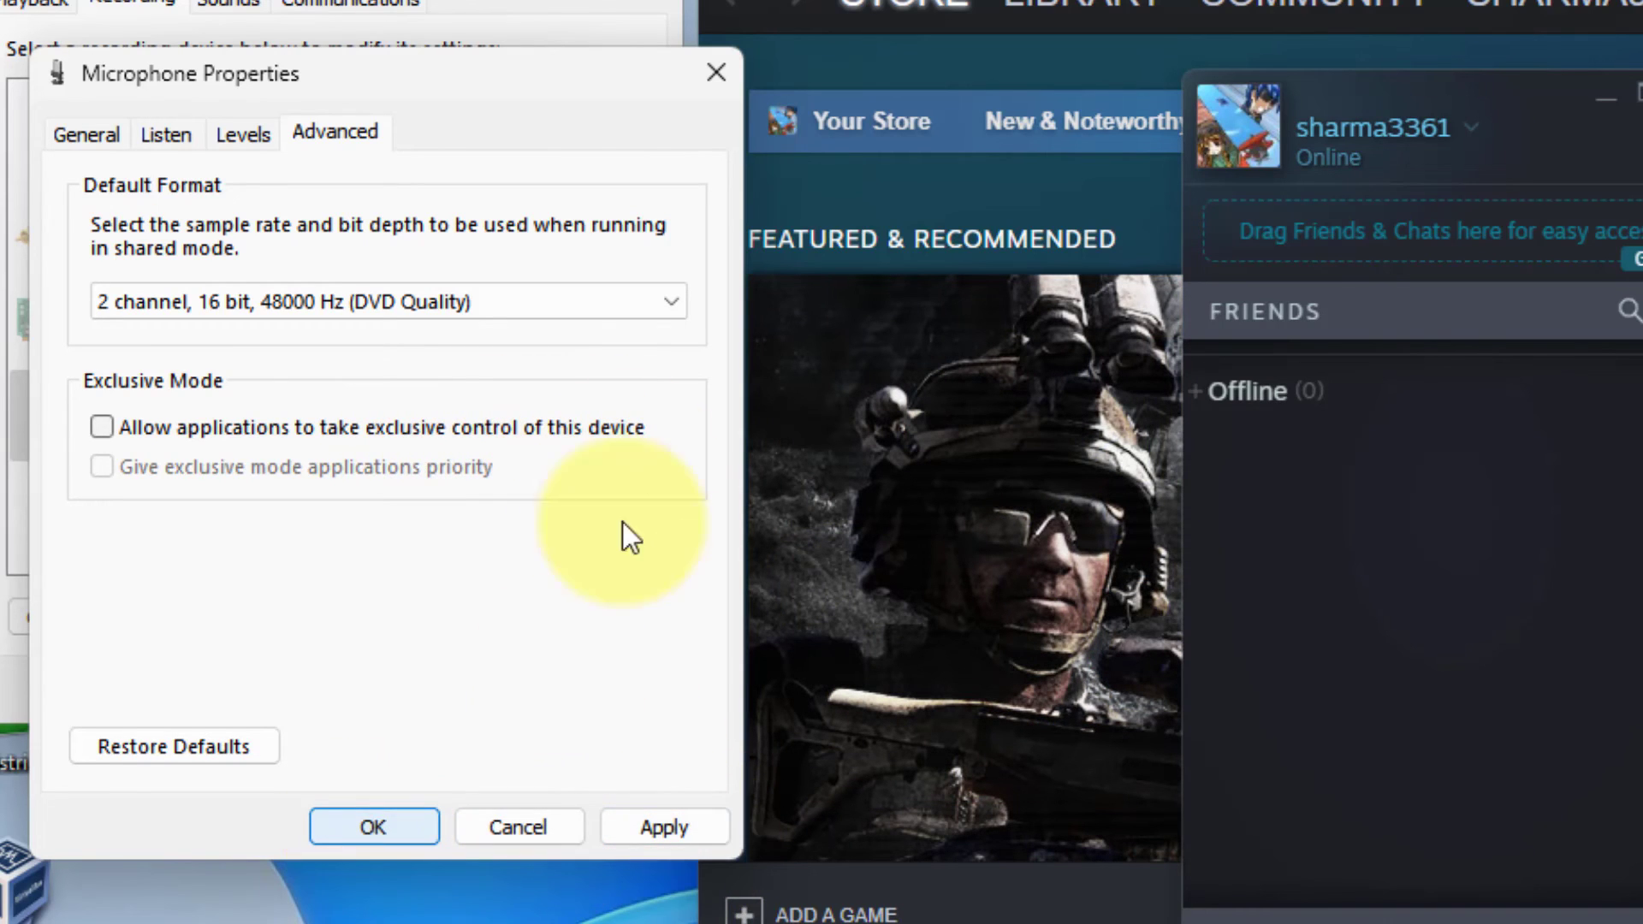